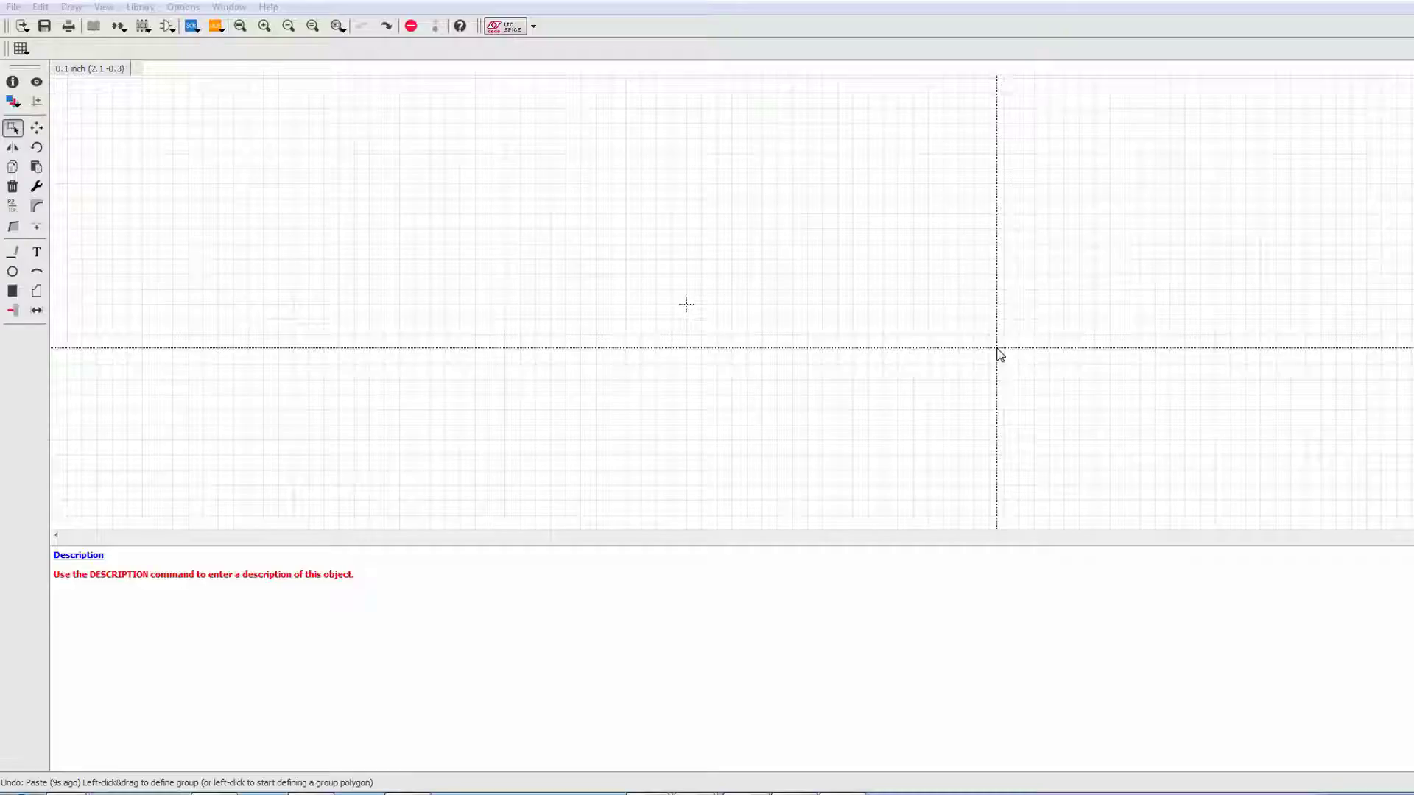
Copy the Sheet2 pin table, Name through Rot, headers plus 52 rows to IO_L47N_1
key("alt+Tab")
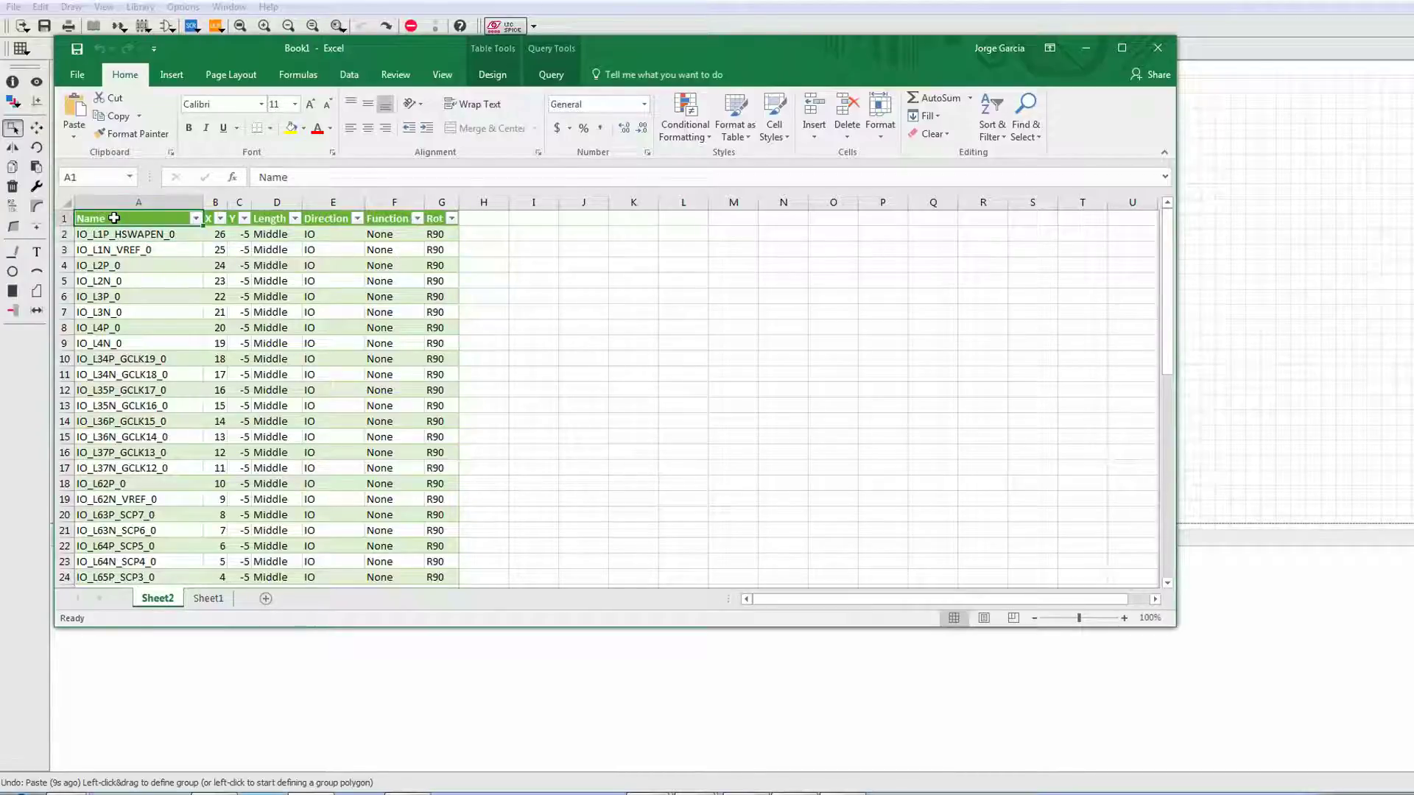
left_click_drag(117, 218, 425, 542)
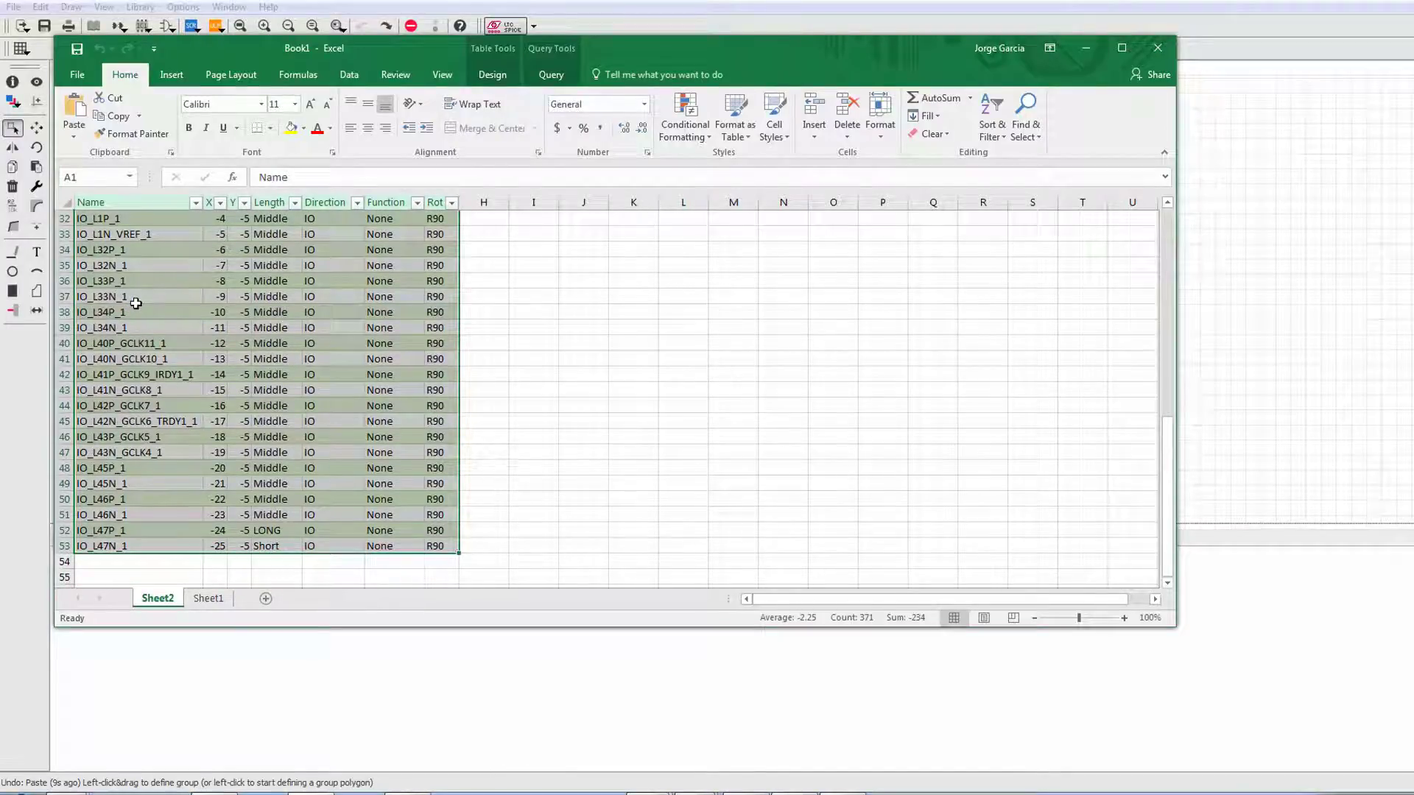
key("ctrl+c")
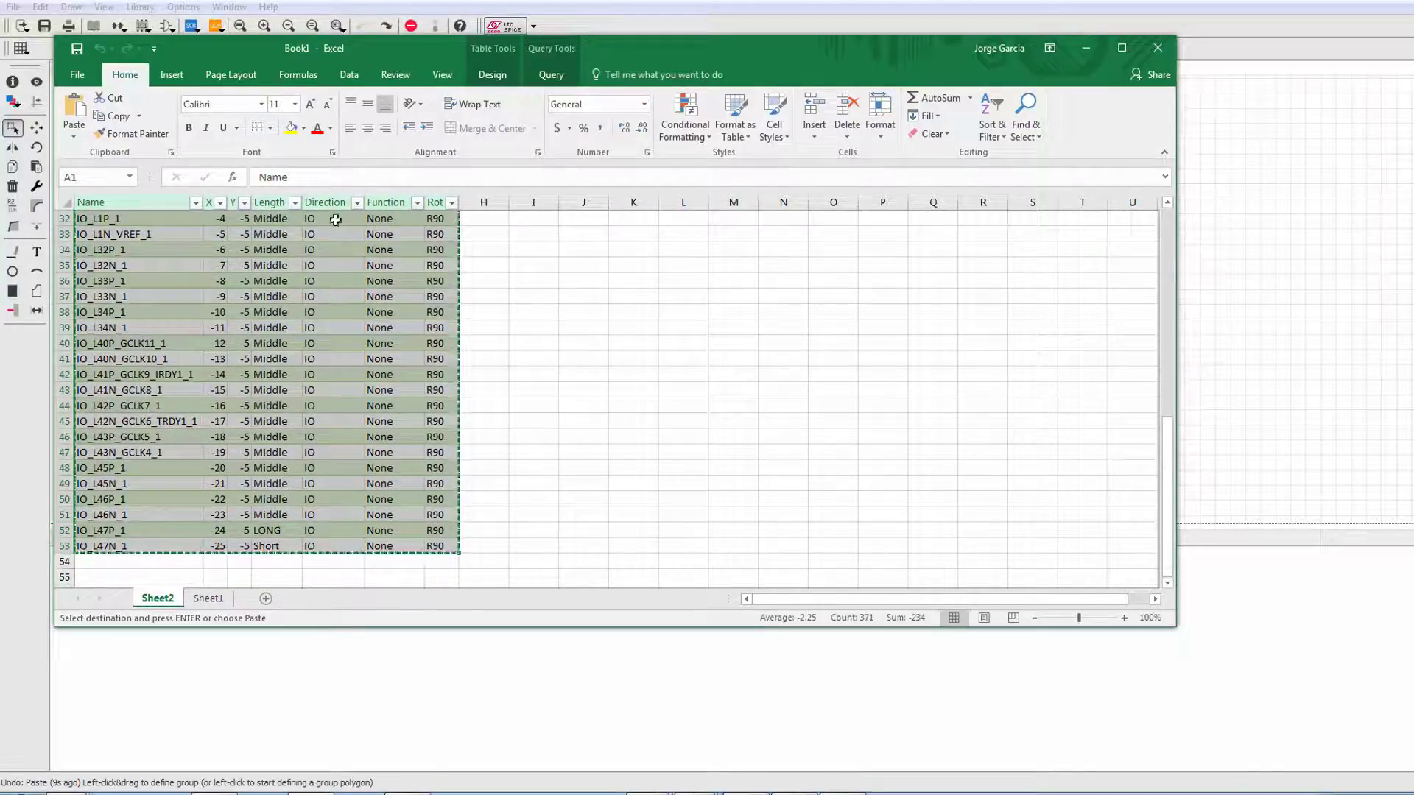
Paste the Excel pin table into the symbol as a pin column (IO_L62N_VREF_0, TCK, TDI, TMS, TDO)
left_click(1086, 48)
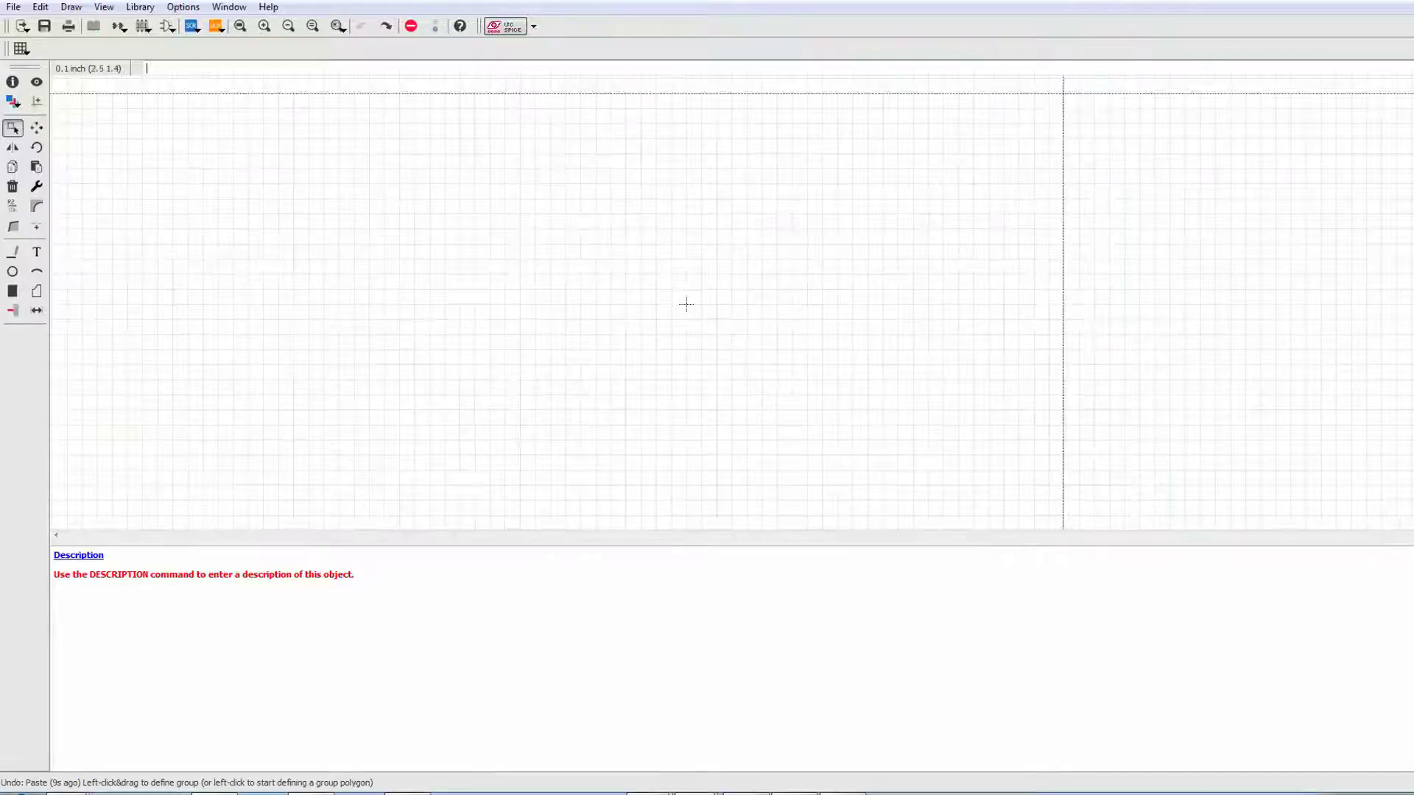
left_click(37, 168)
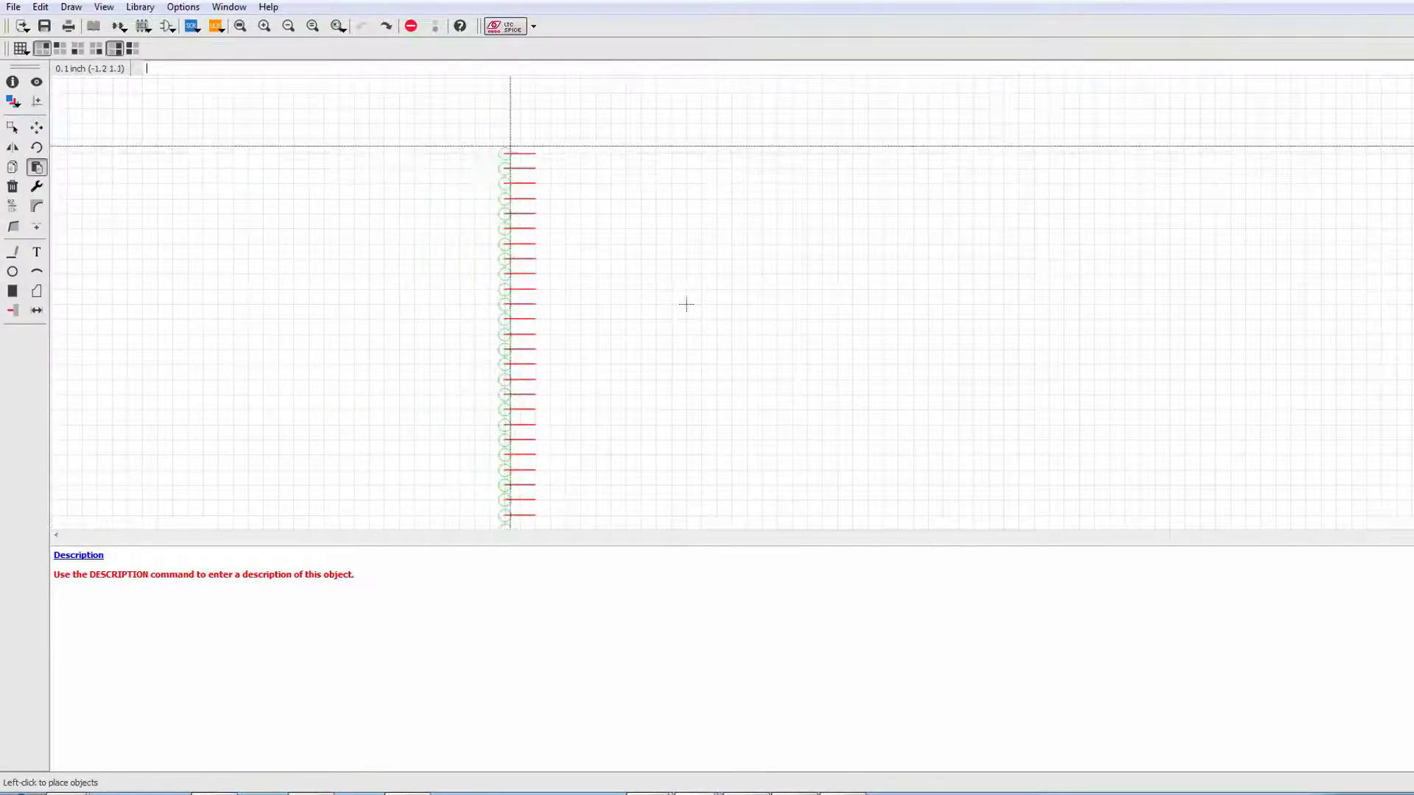
scroll(648, 243, "down", 2)
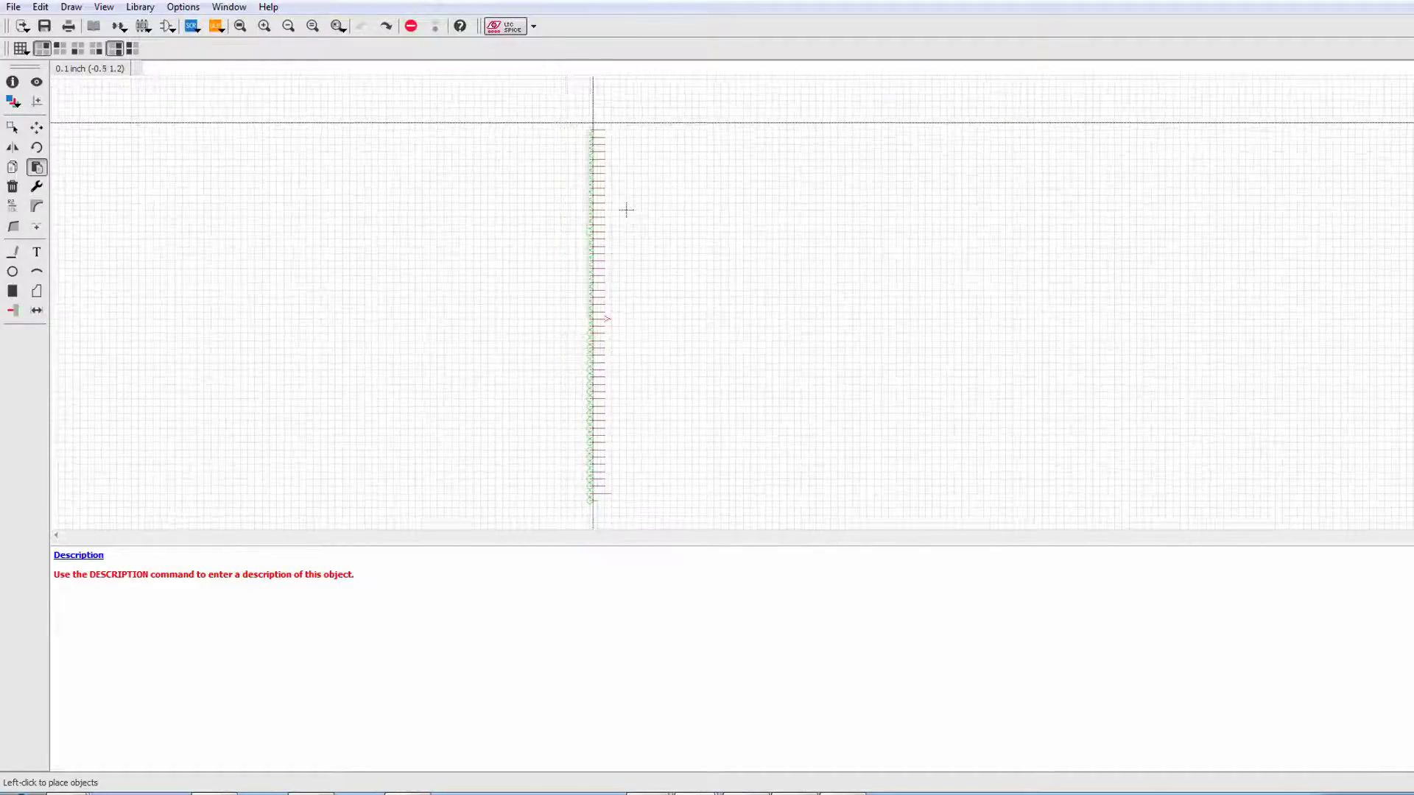
left_click(627, 211)
scroll(606, 312, "up", 3)
scroll(605, 313, "down", 2)
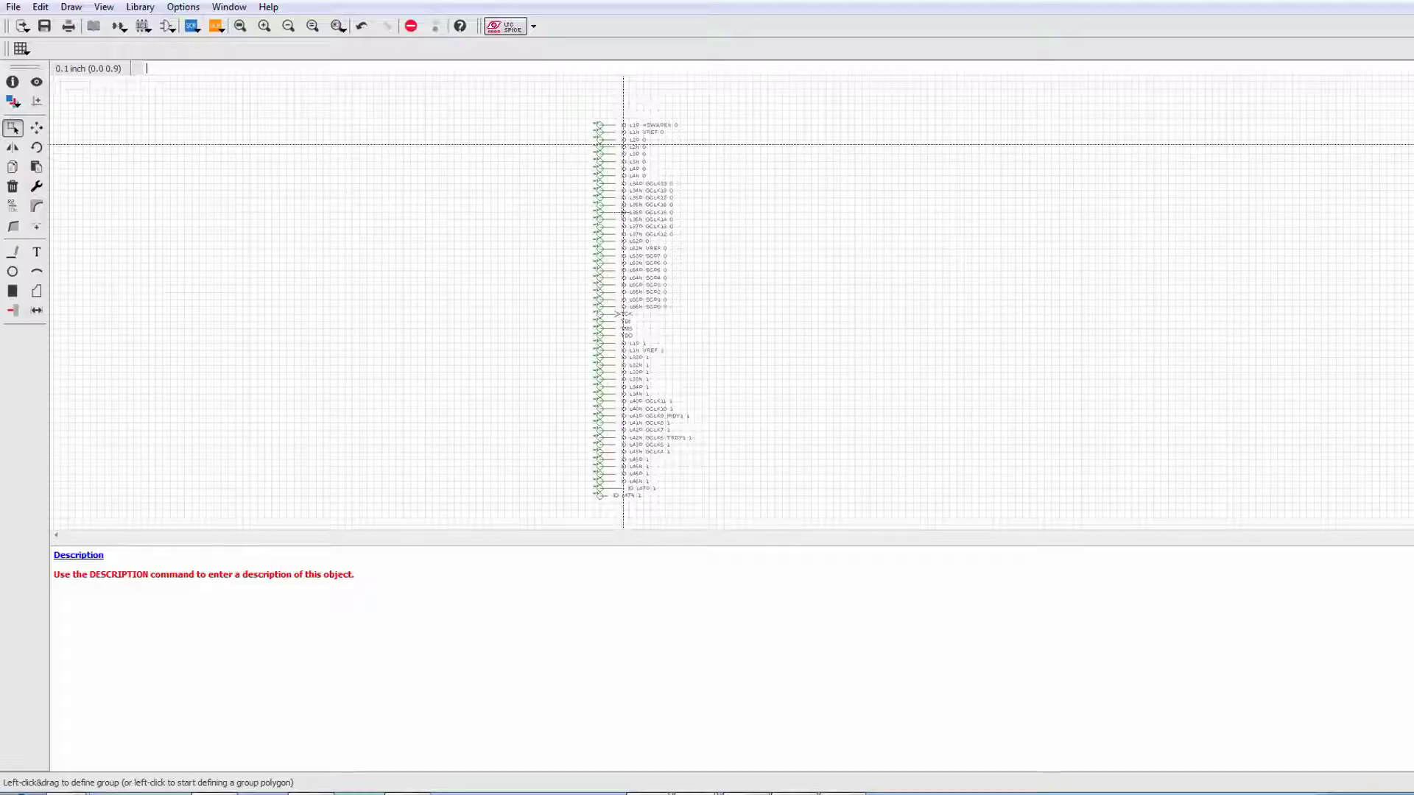
scroll(623, 212, "up", 3)
scroll(611, 377, "up", 2)
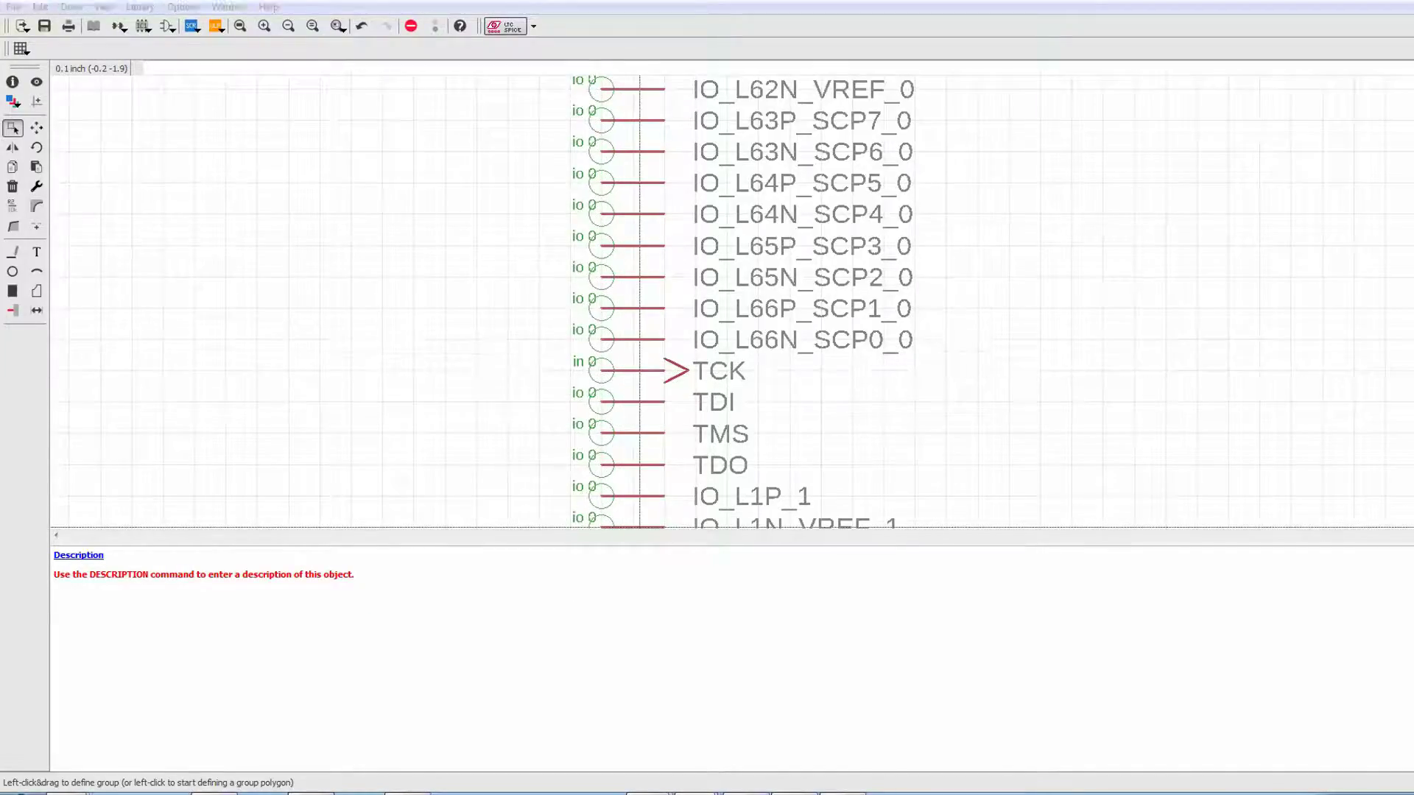
left_click(317, 791)
scroll(322, 375, "up", 9)
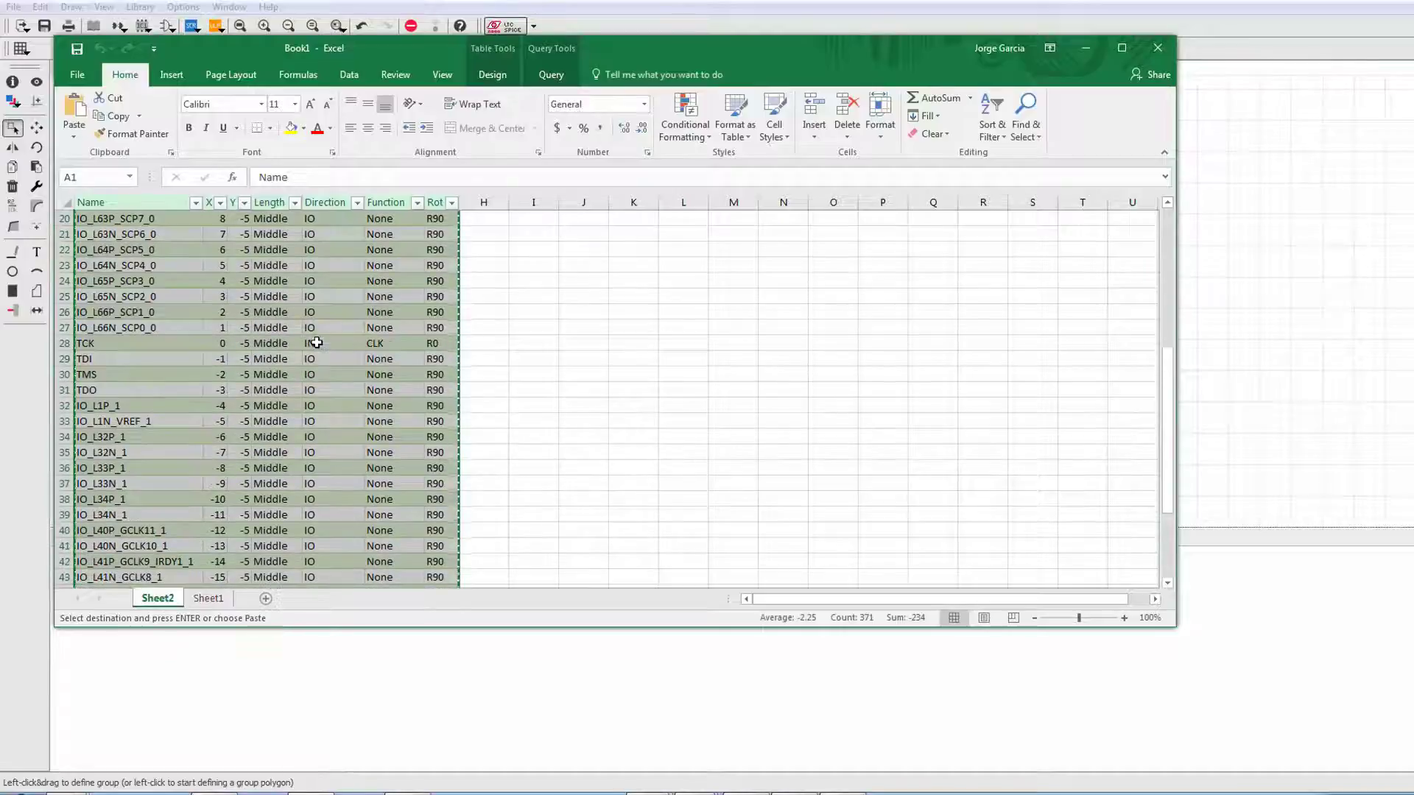
scroll(322, 375, "down", 2)
left_click(321, 484)
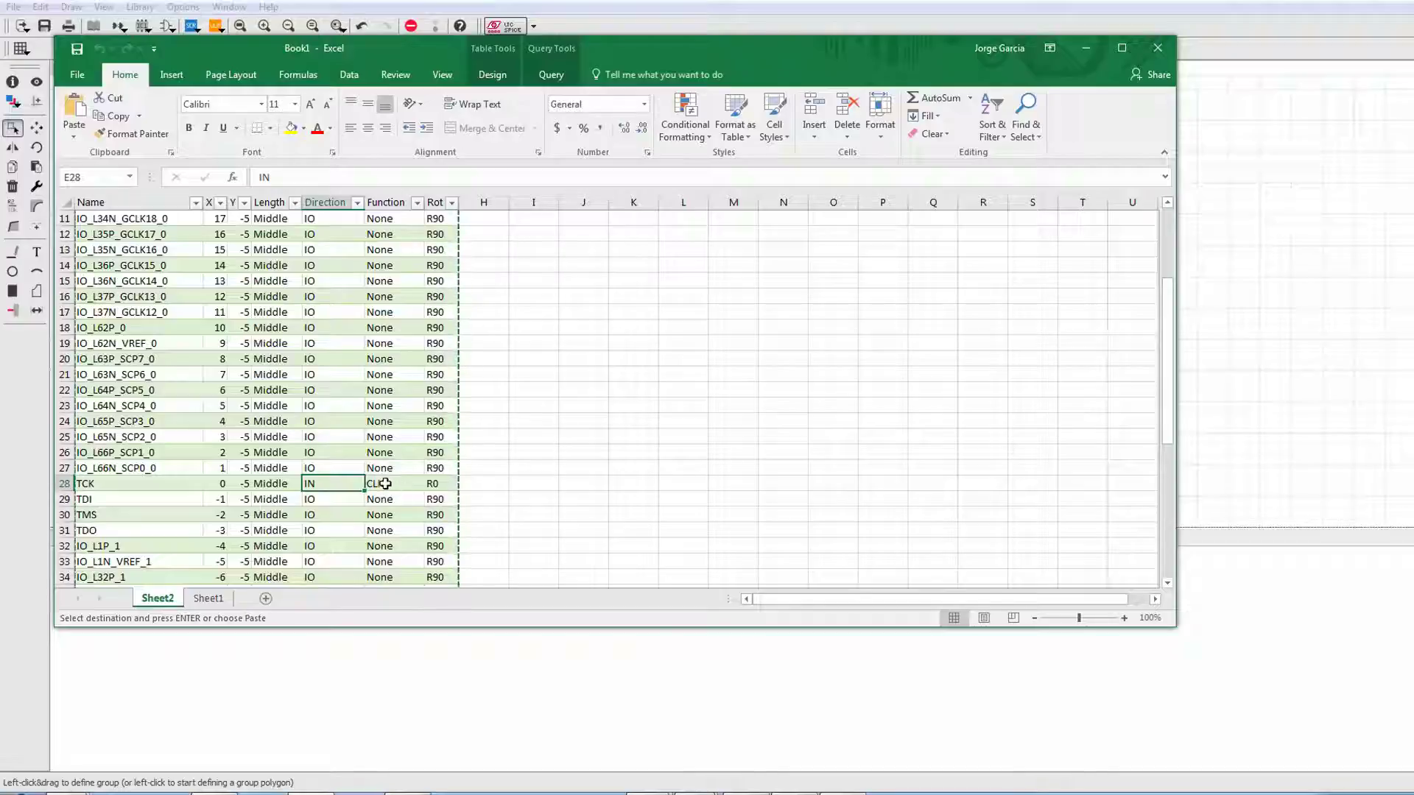
left_click(1086, 47)
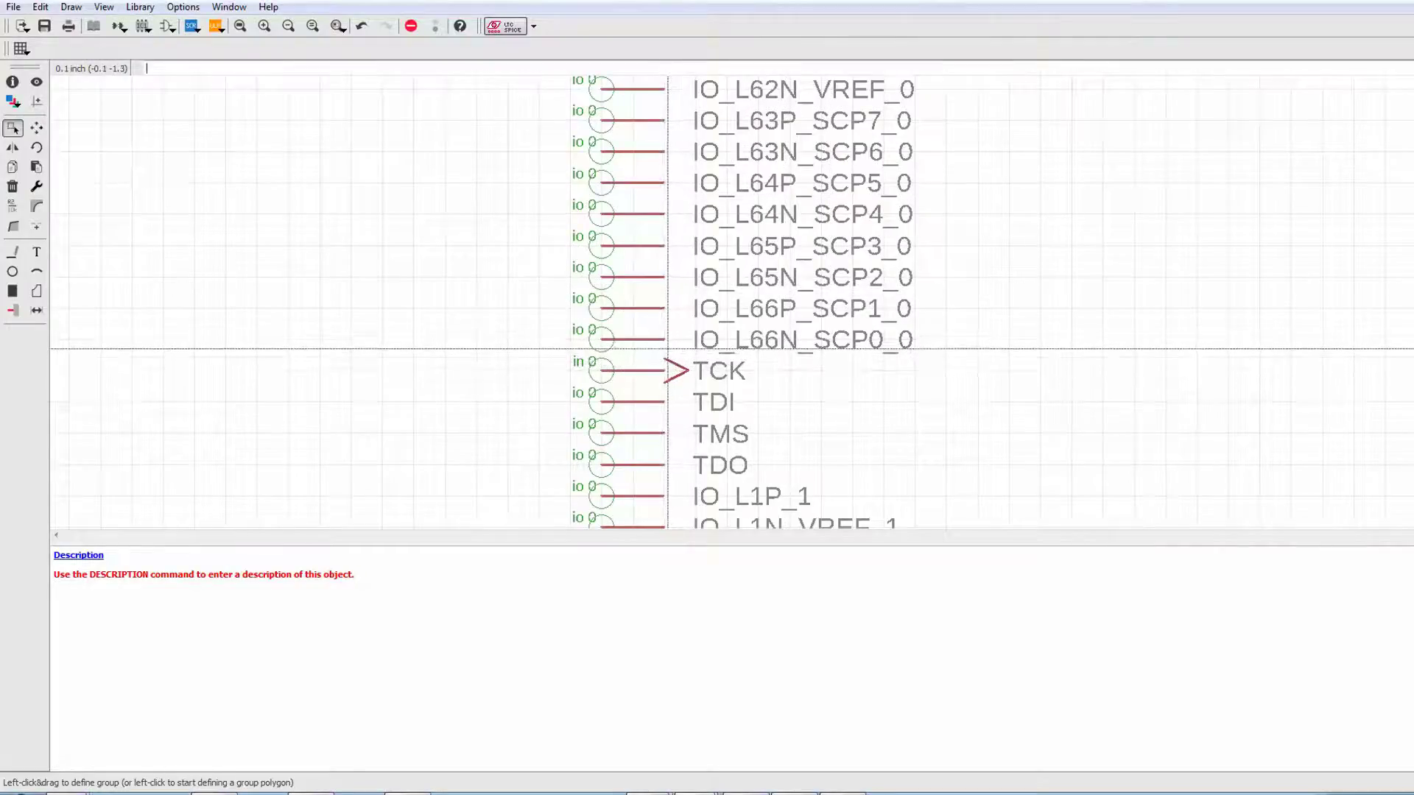
Zoom out and group-select every pasted pin in the symbol
scroll(674, 357, "down", 5)
scroll(665, 439, "up", 5)
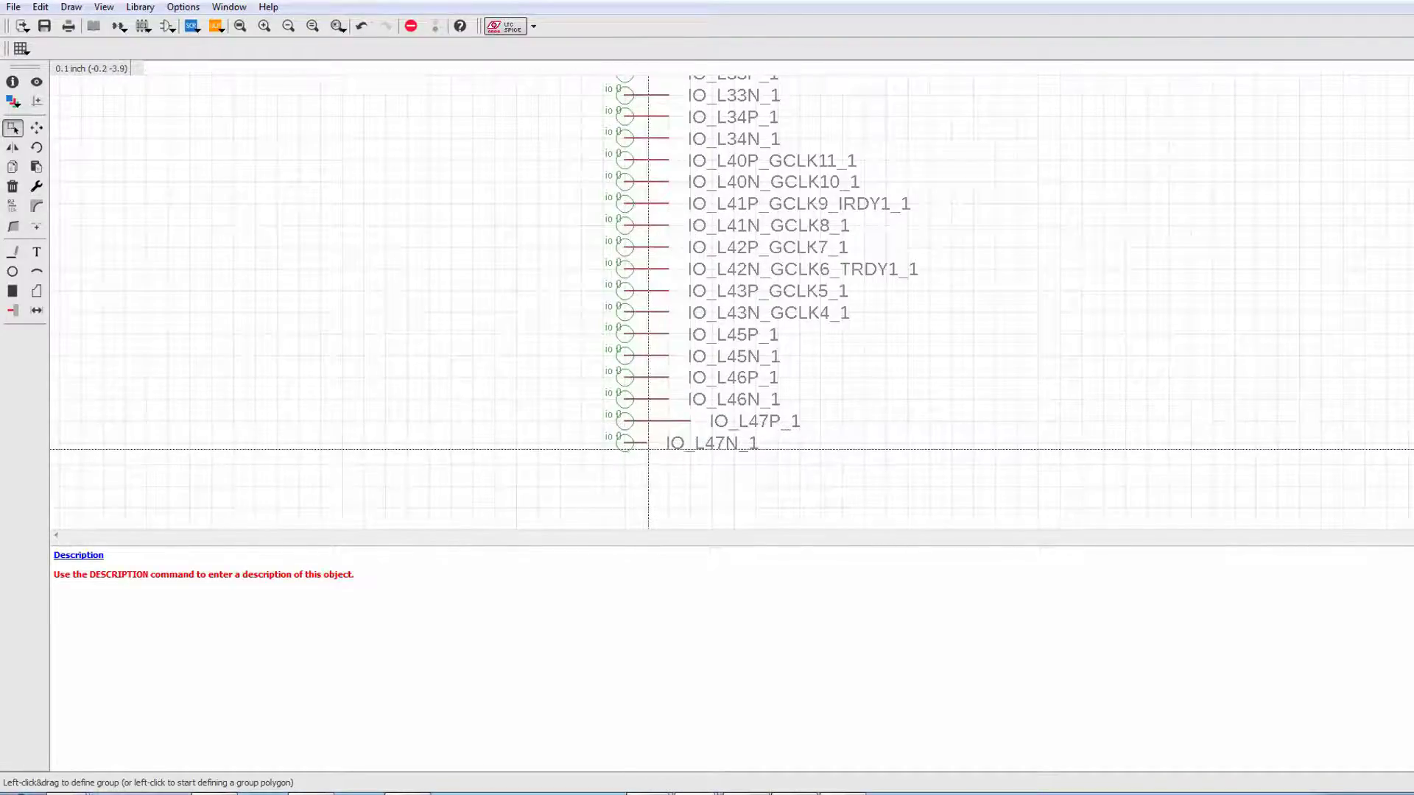
scroll(674, 429, "up", 10)
scroll(690, 243, "up", 2)
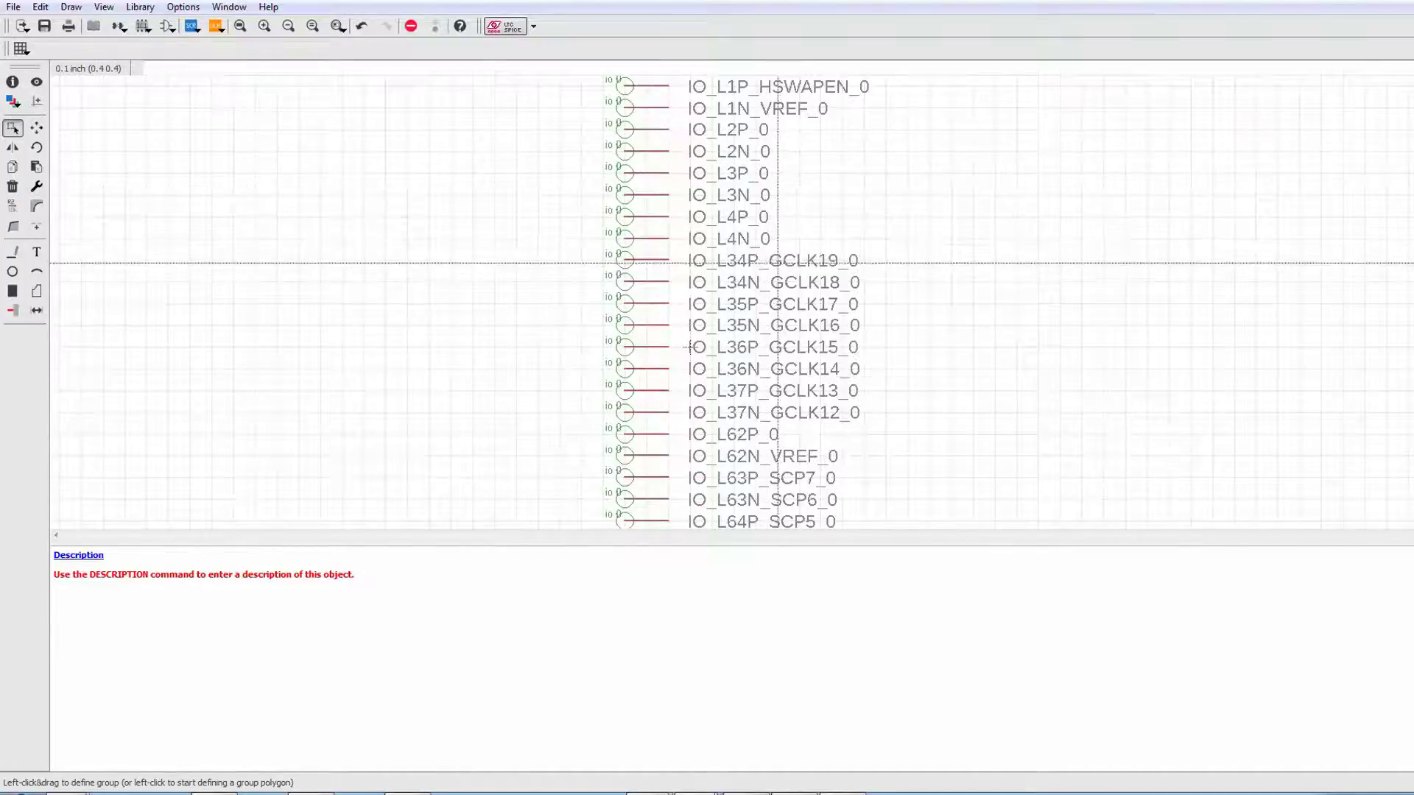
scroll(729, 258, "down", 2)
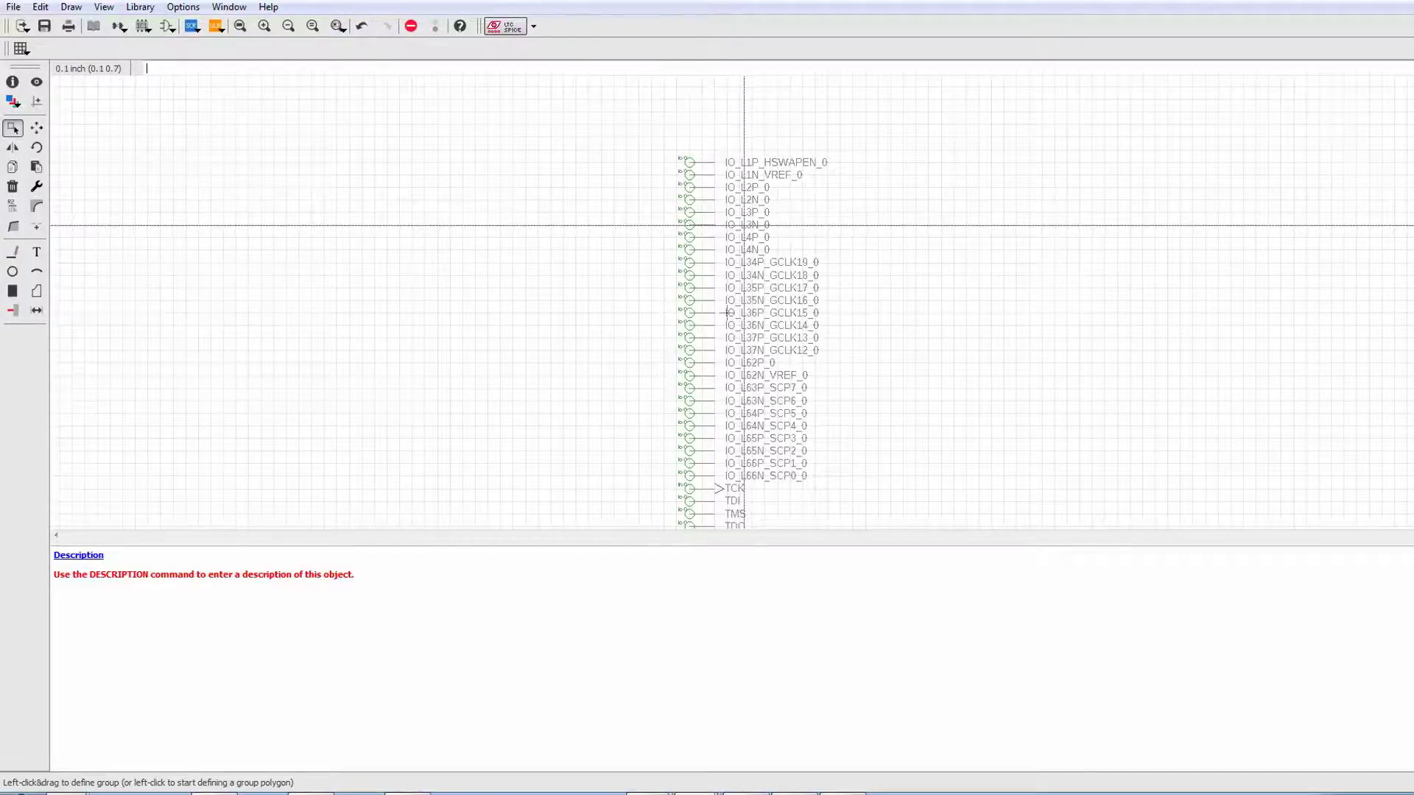
scroll(728, 313, "down", 2)
left_click_drag(671, 153, 804, 488)
Delete the selected pins, then select the MAX5550 datasheet pin names REFIN through EP
key("Delete")
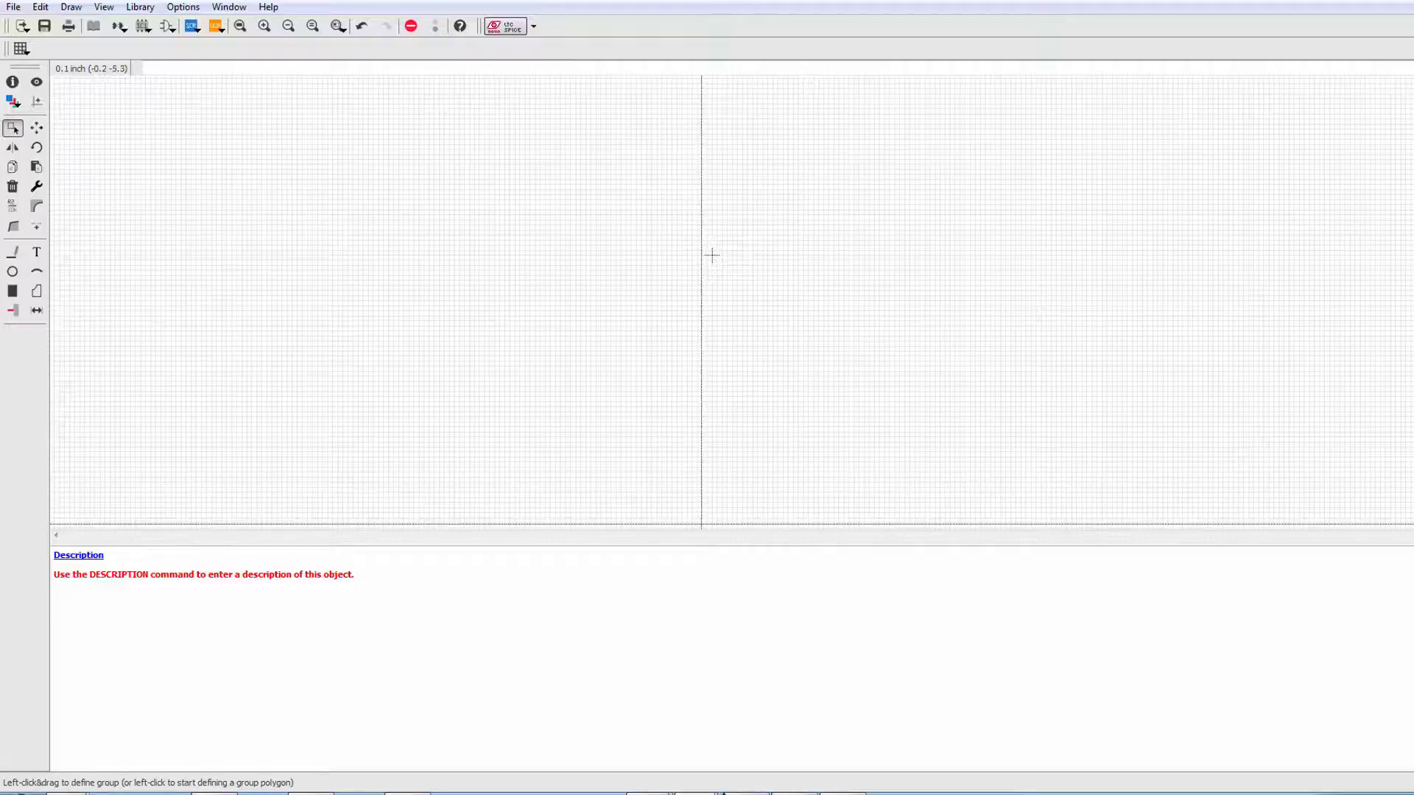
key("alt+Tab")
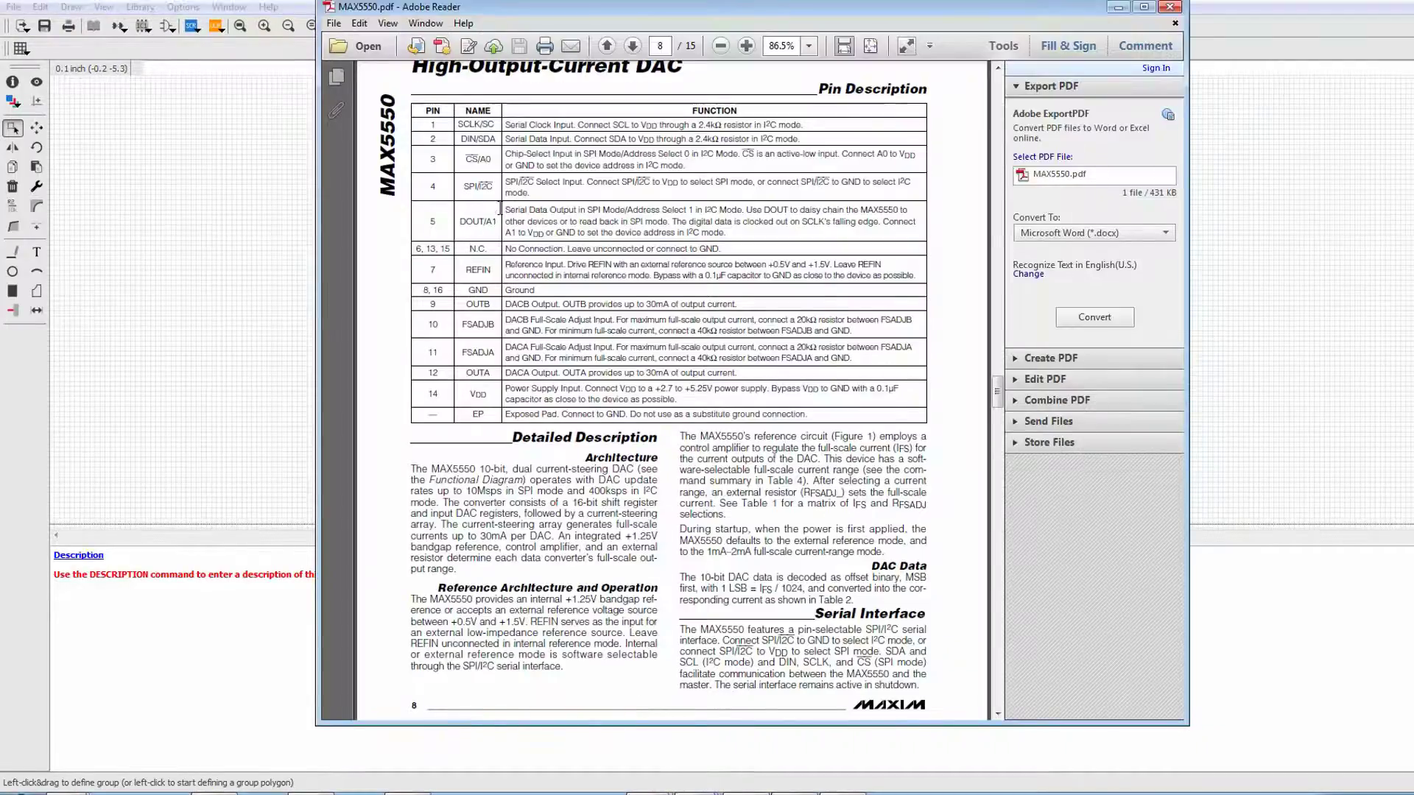
scroll(545, 346, "up", 2)
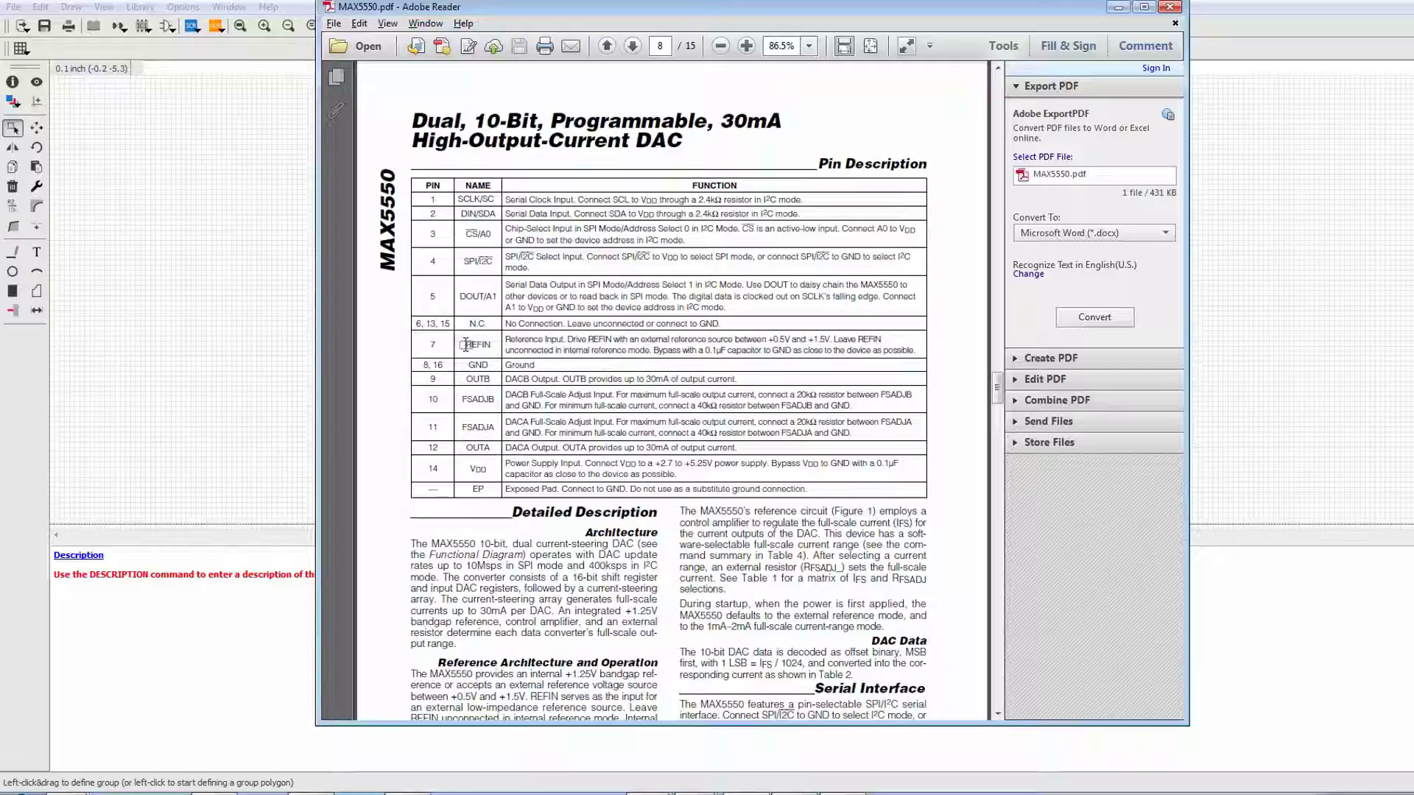
left_click_drag(466, 345, 498, 489, "alt")
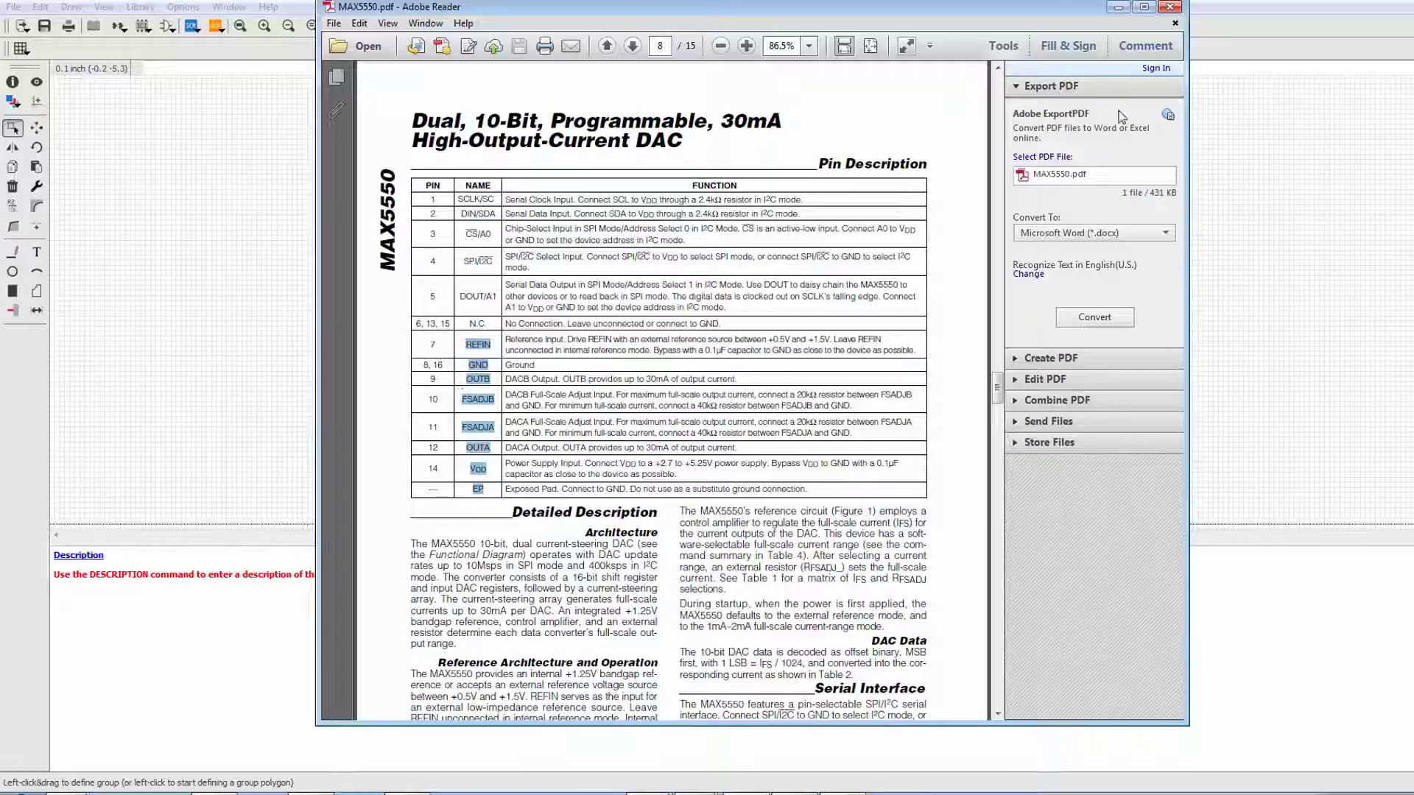
left_click(1118, 9)
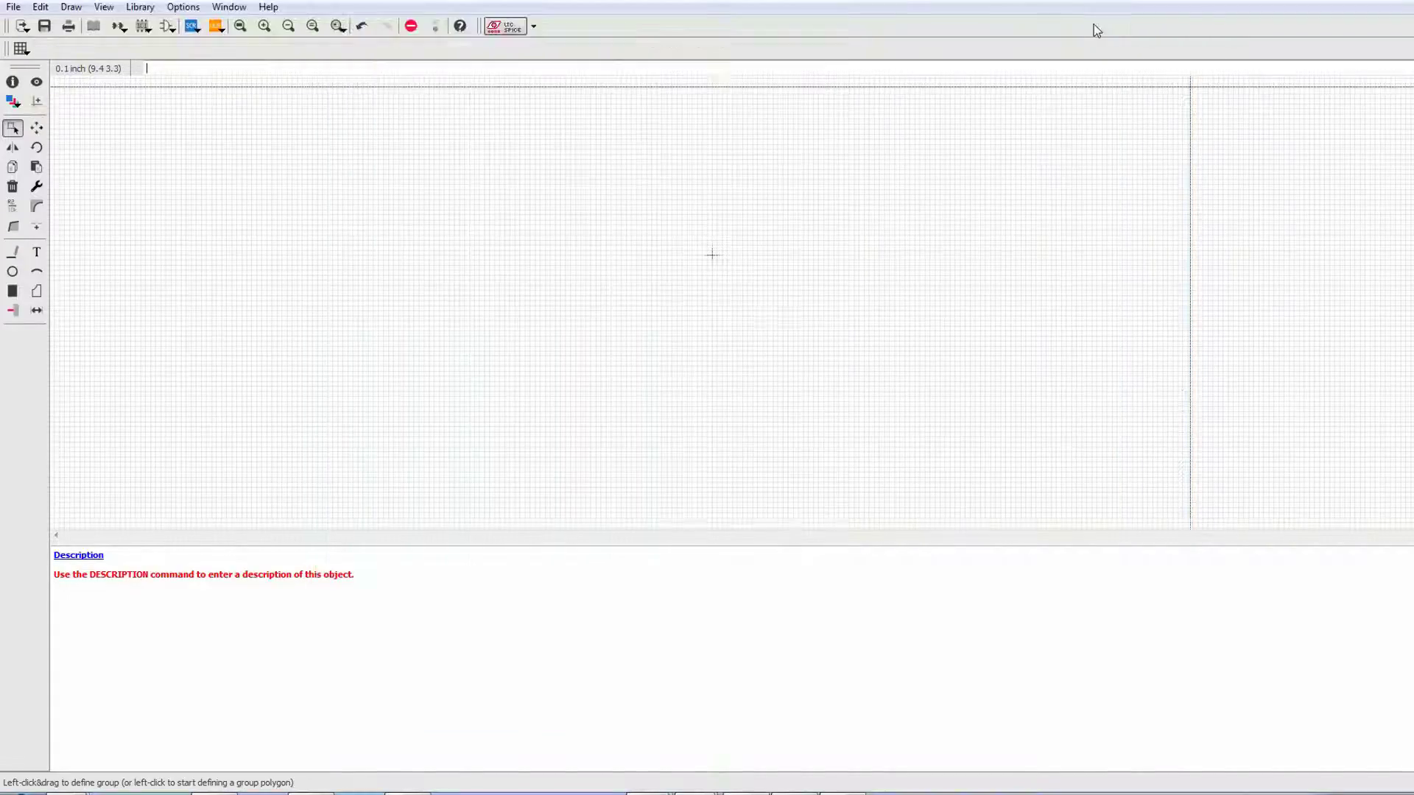
left_click(37, 168)
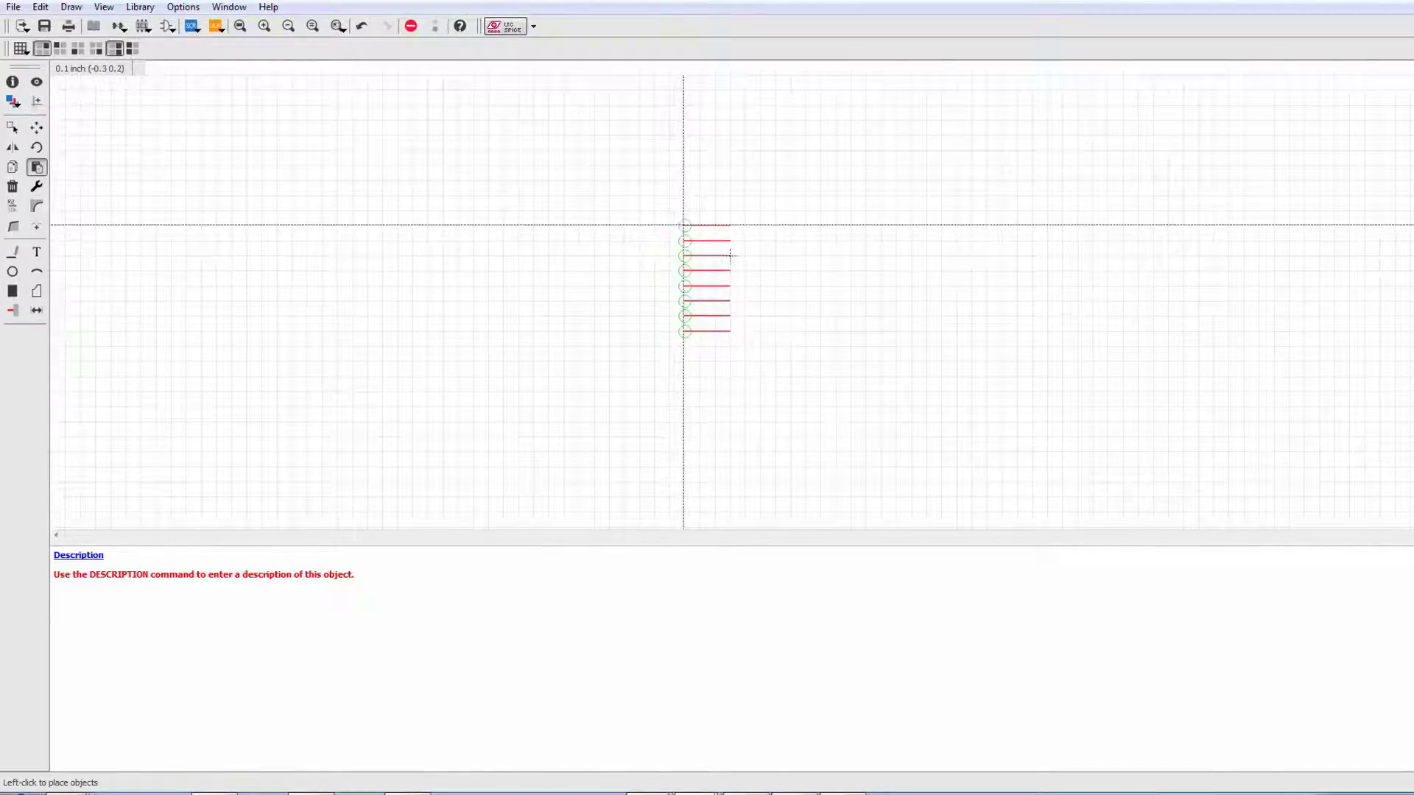
left_click(730, 255)
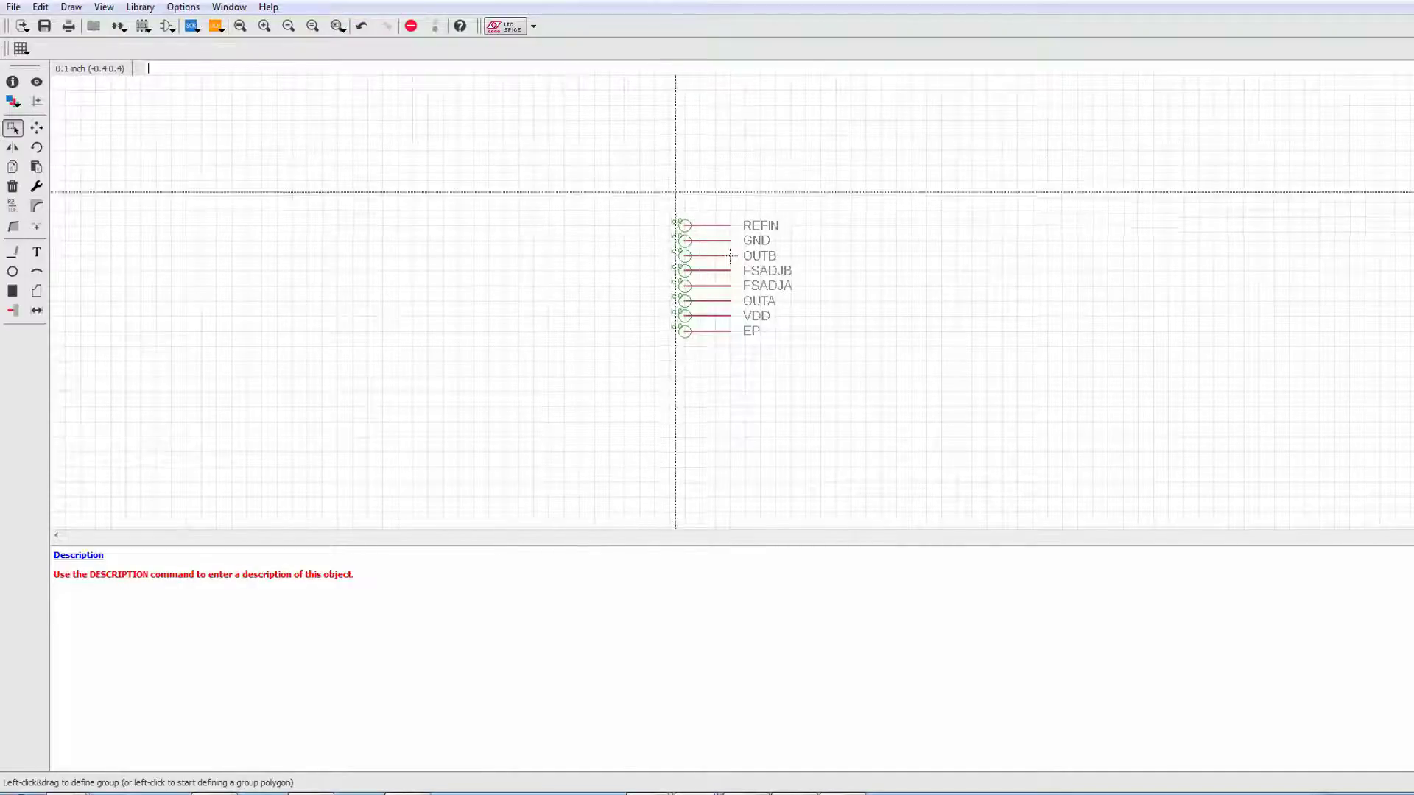
left_click_drag(635, 184, 801, 393)
Select the MAX5550 datasheet's whole NAME column, SCLK/SC down to EP
left_click(751, 792)
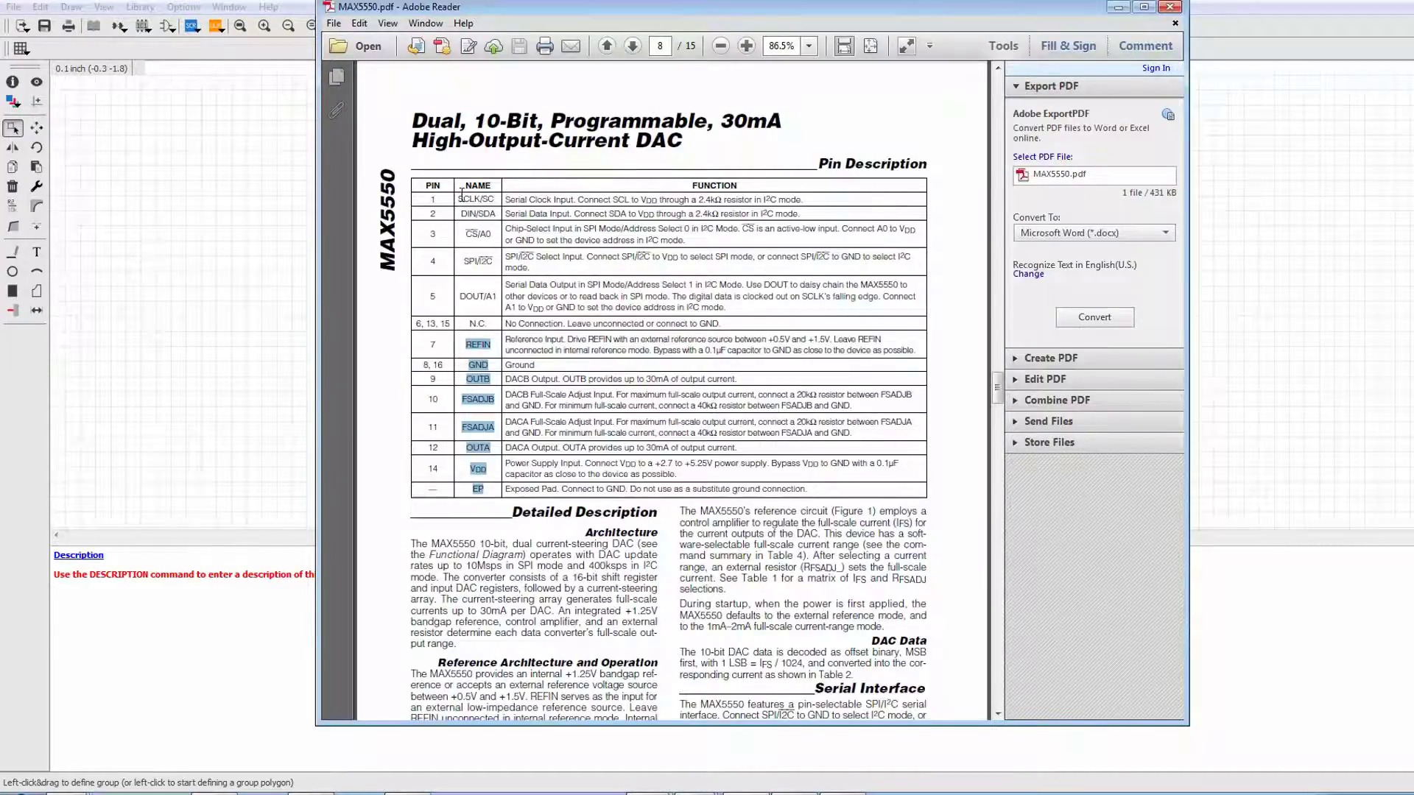
left_click_drag(460, 195, 486, 493)
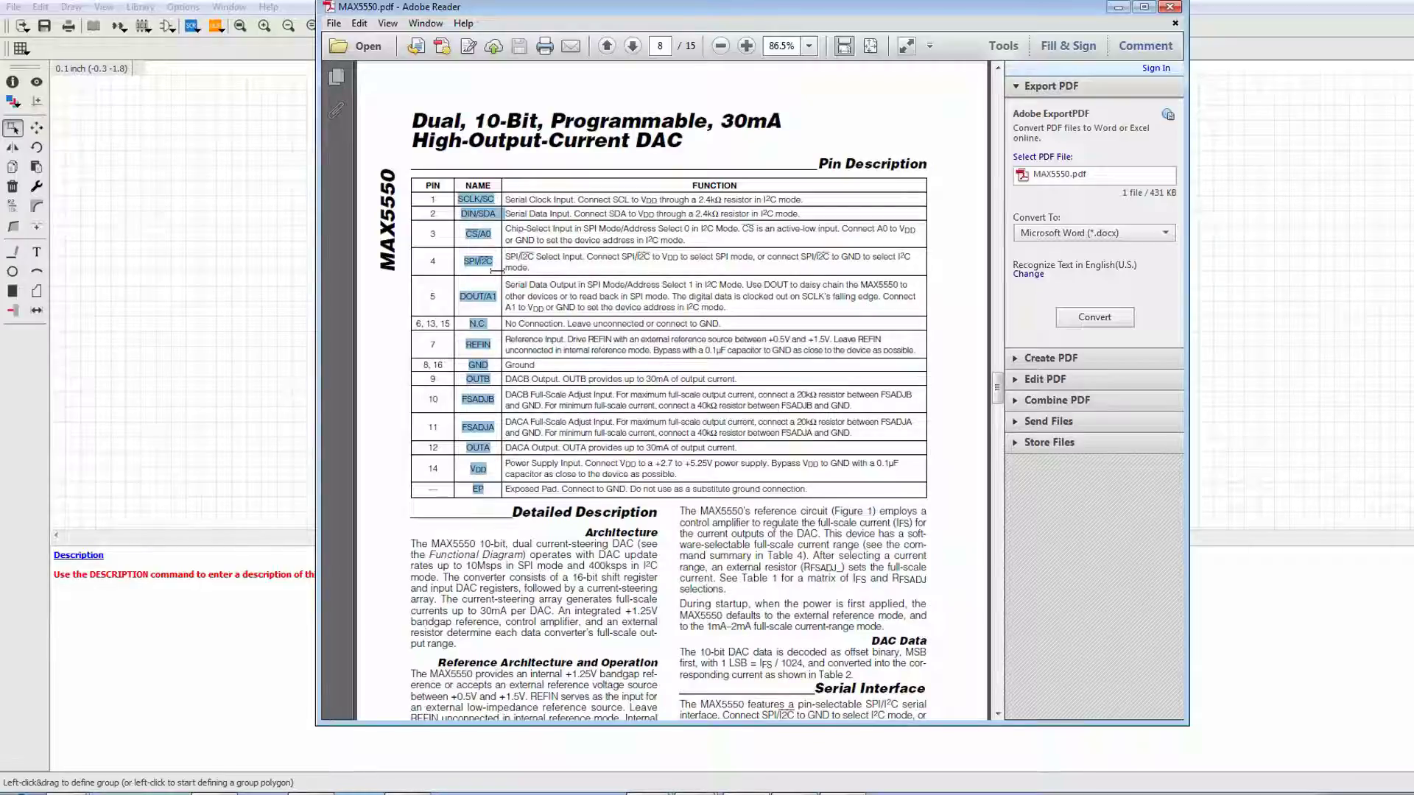
left_click(1118, 7)
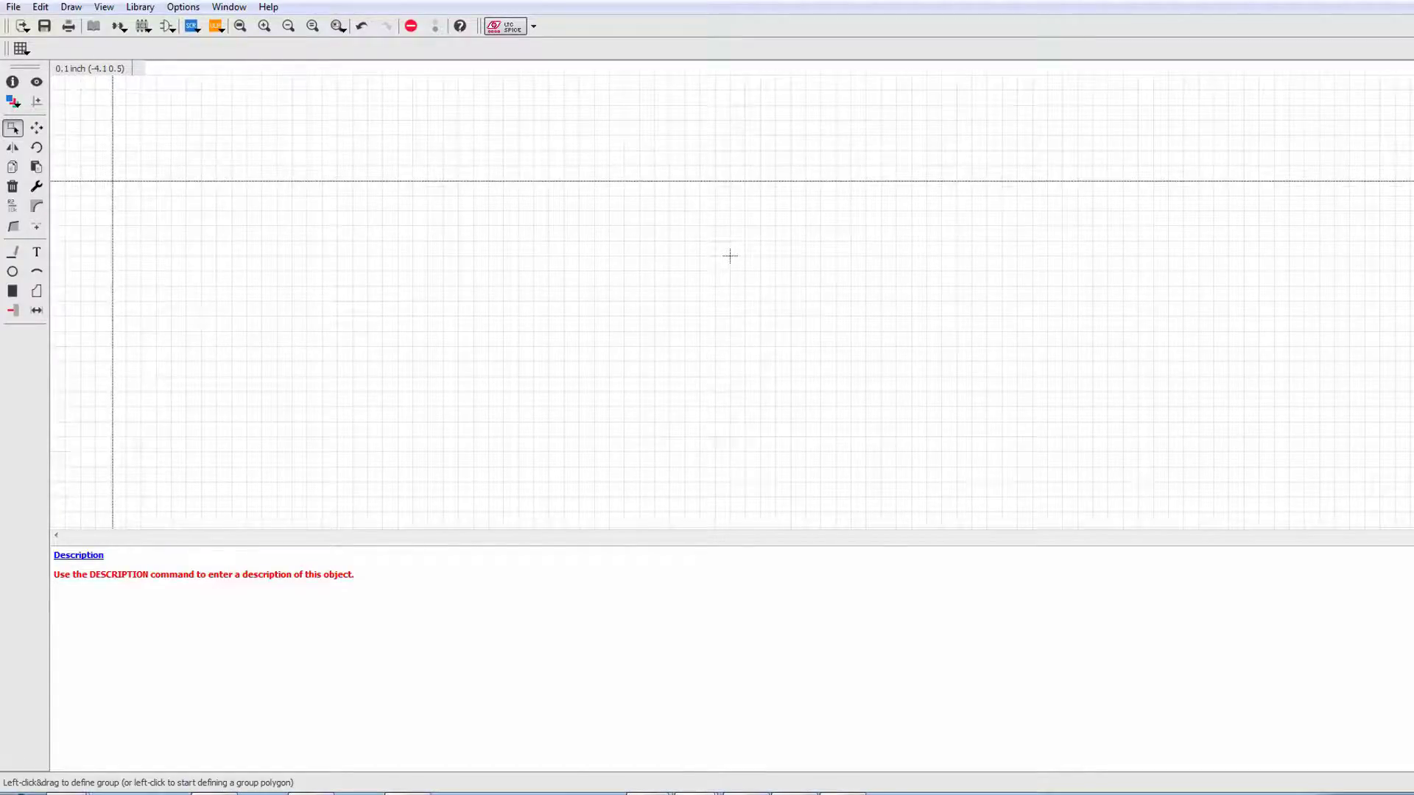
Paste the 14 datasheet pin names, SCLK/SC through EP, as a pin column
left_click(37, 170)
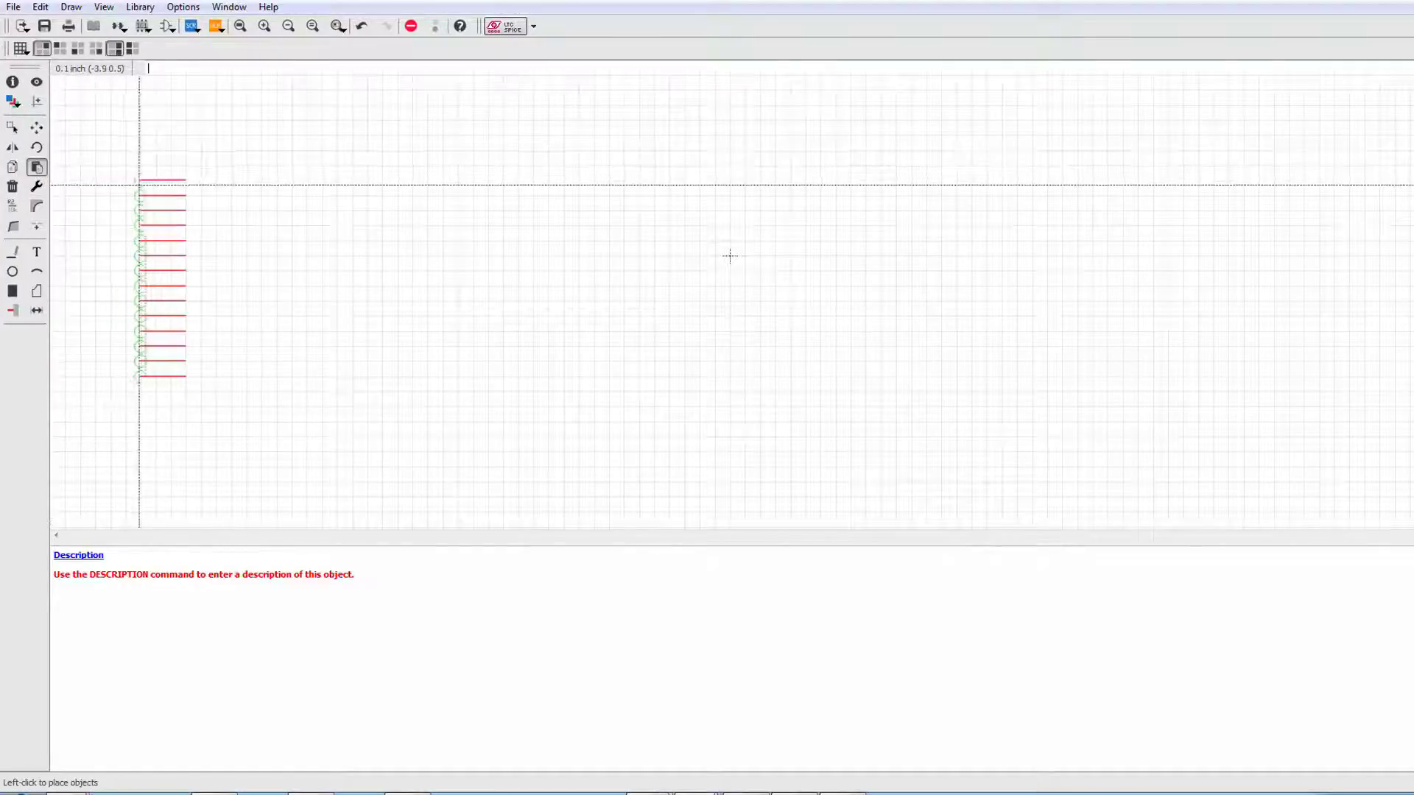
left_click(736, 255)
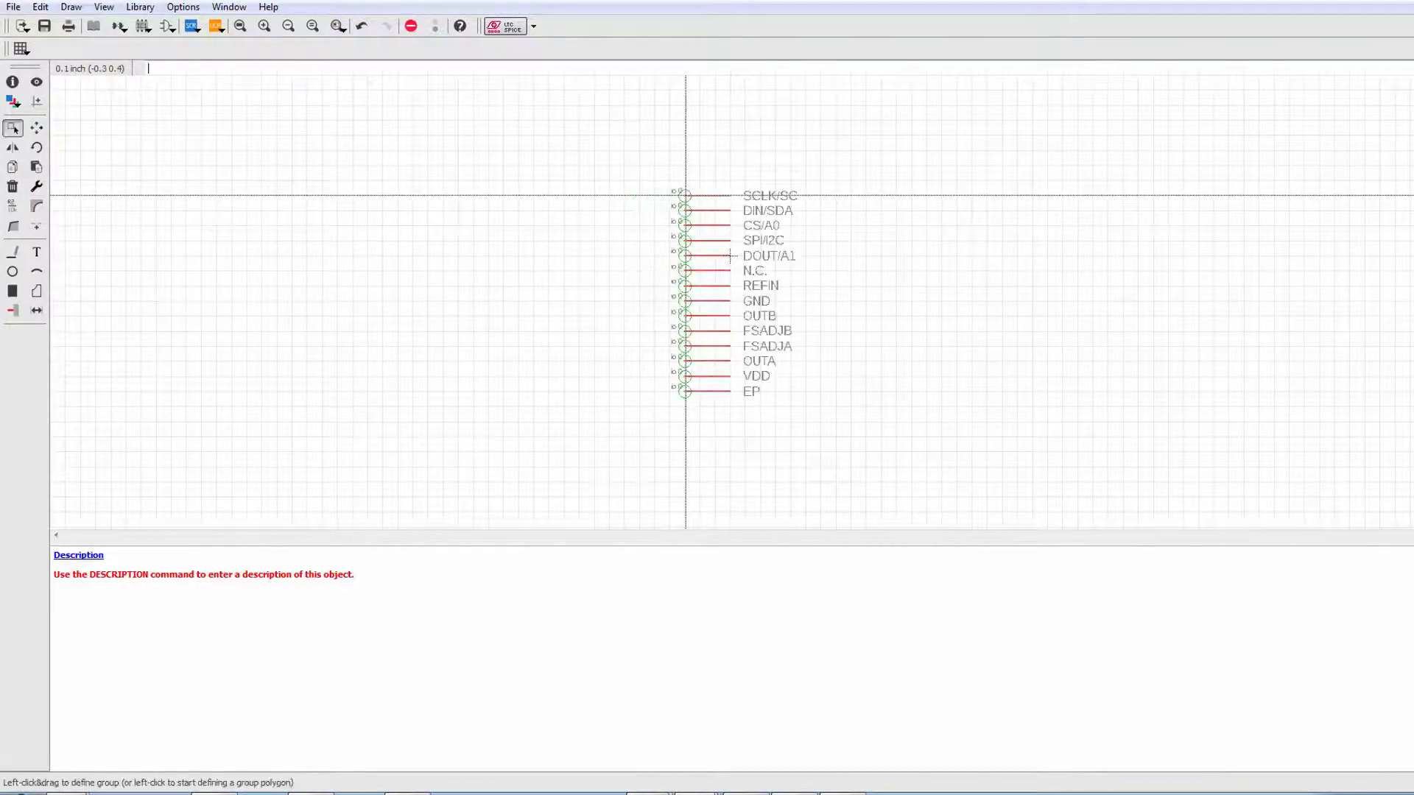
scroll(780, 199, "up", 1)
scroll(698, 286, "down", 1)
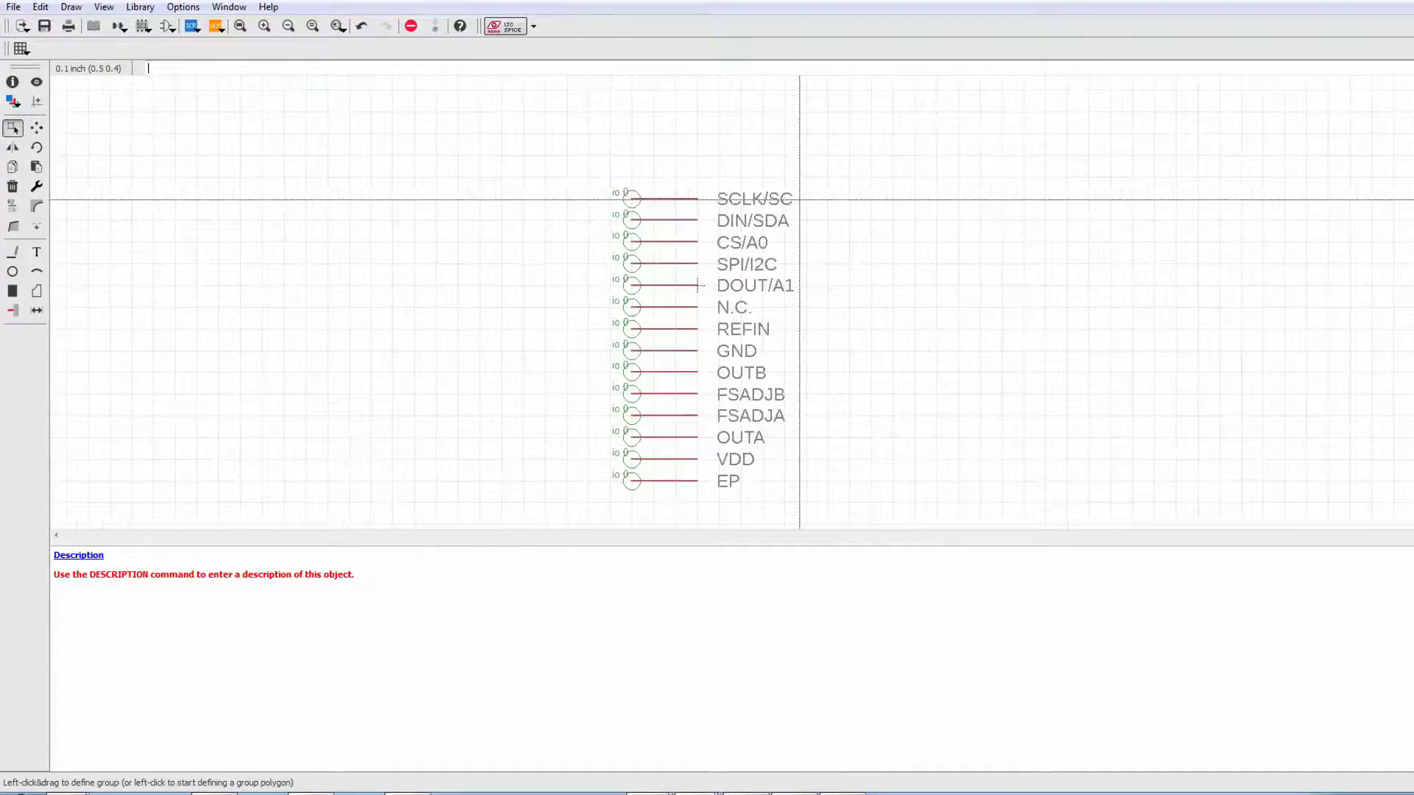